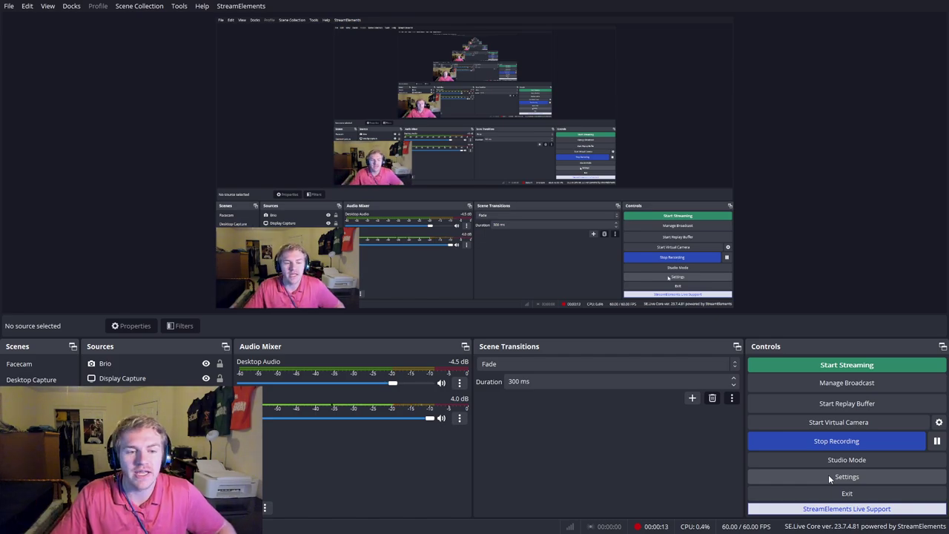
Step: Look over the General settings, then show the Stream page with YouTube - RTMPS and Primary ingest server
{"action": "left_click", "coordinate": [829, 478]}
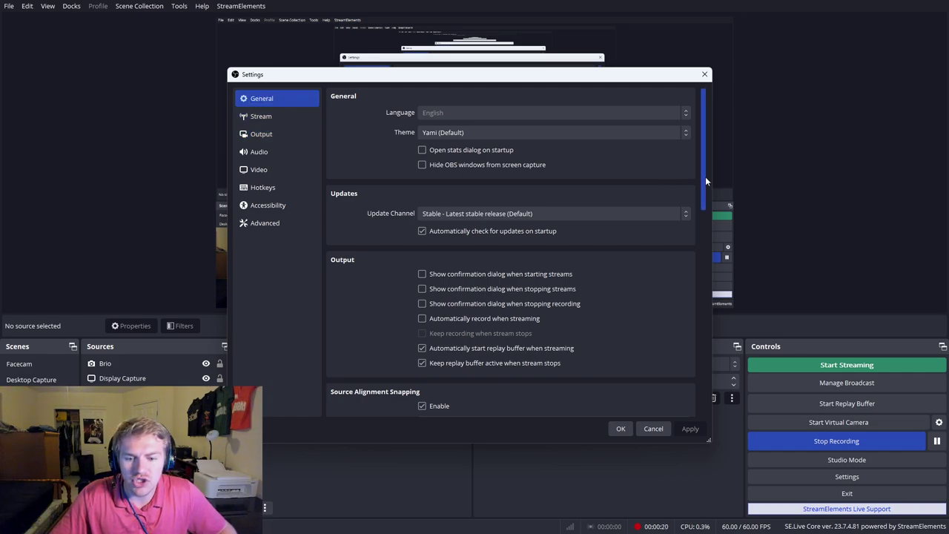
{"action": "left_click_drag", "start_coordinate": [705, 176], "coordinate": [685, 162]}
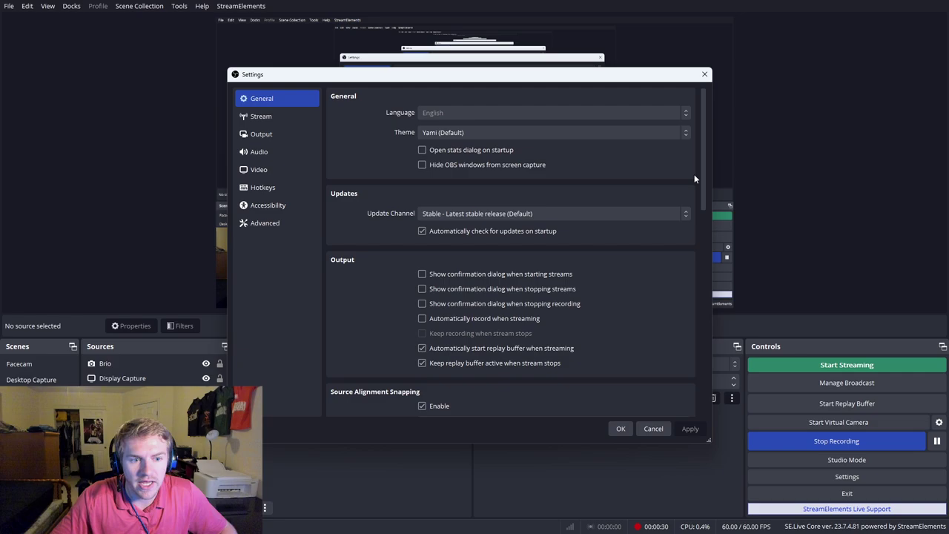
{"action": "left_click_drag", "start_coordinate": [701, 163], "coordinate": [702, 189]}
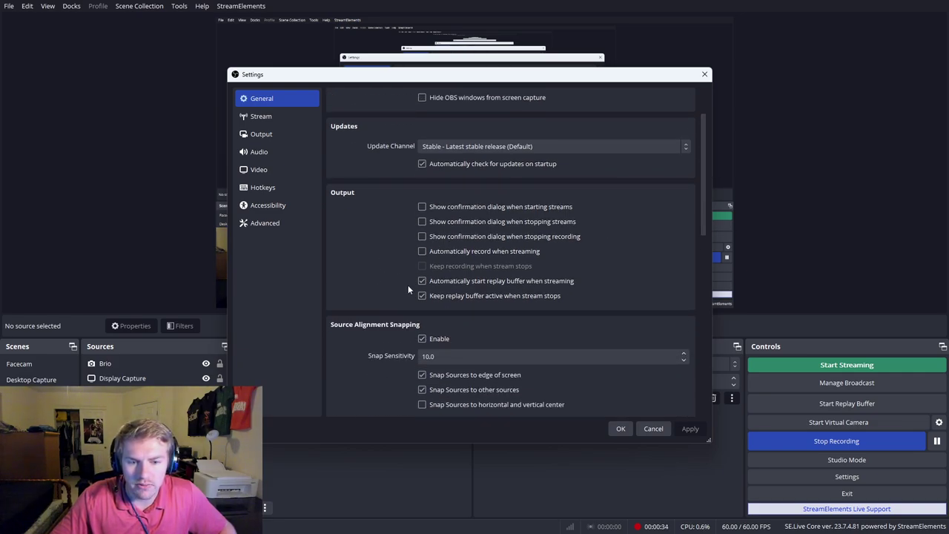
{"action": "left_click_drag", "start_coordinate": [703, 180], "coordinate": [718, 144]}
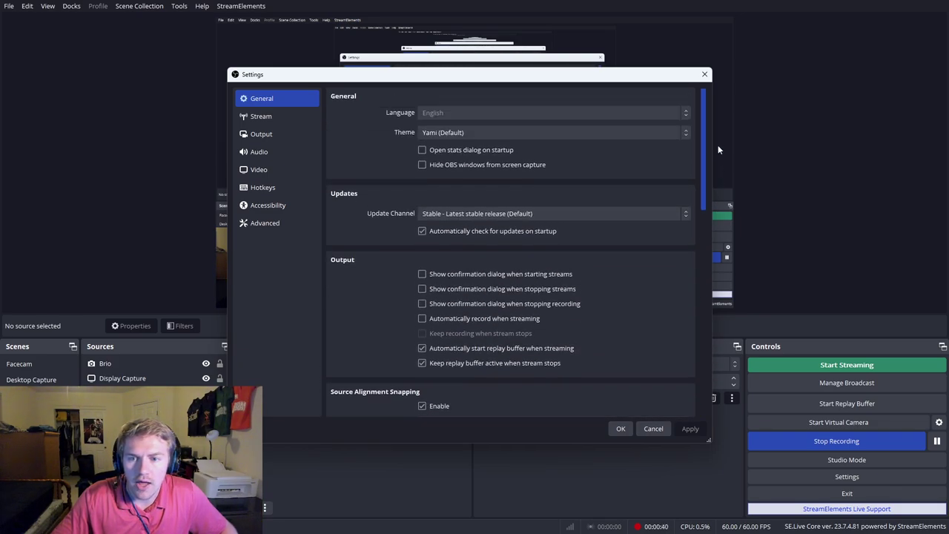
{"action": "left_click", "coordinate": [276, 116]}
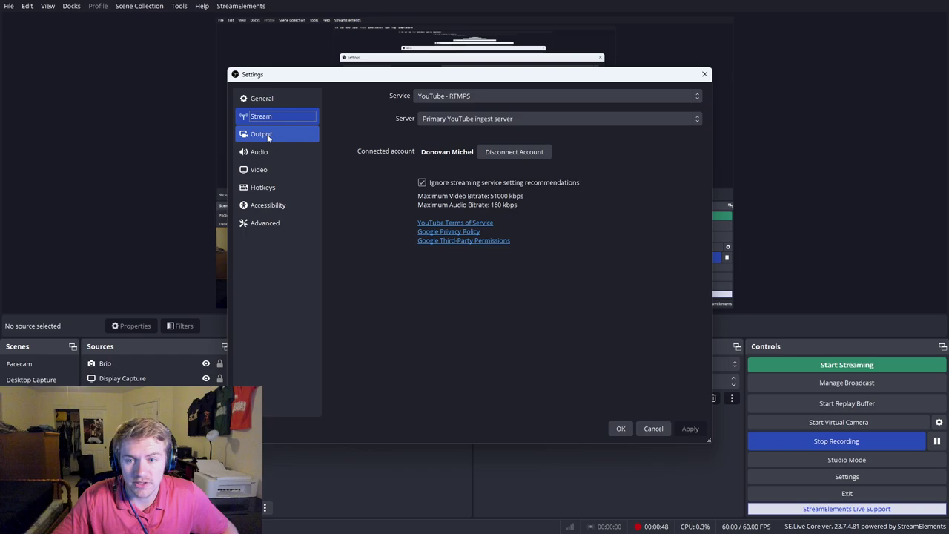
Step: Show the Recording output: D:/Recordings, MPEG-4, NVIDIA NVENC H.264, FFmpeg AAC, CQP at CQ 16
{"action": "left_click", "coordinate": [268, 138]}
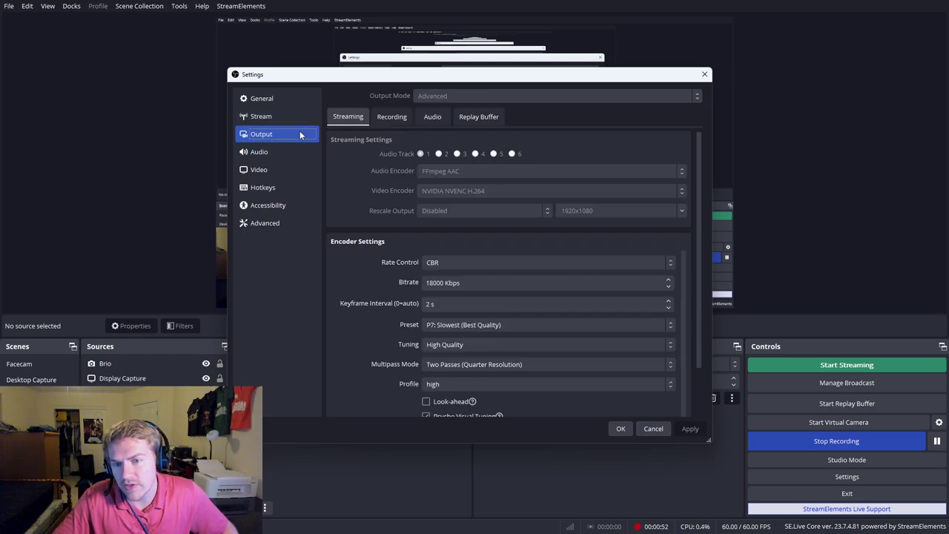
{"action": "left_click", "coordinate": [390, 119]}
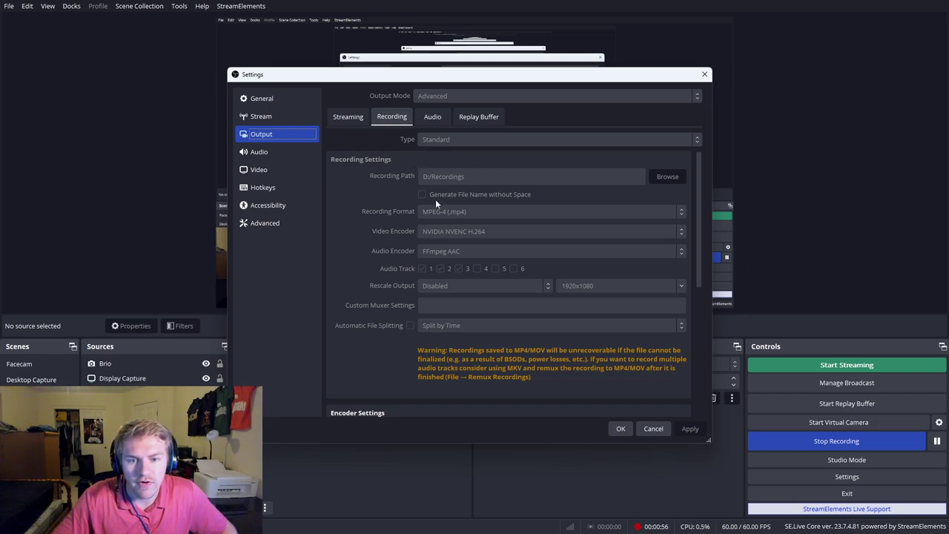
{"action": "left_click_drag", "start_coordinate": [700, 208], "coordinate": [696, 178]}
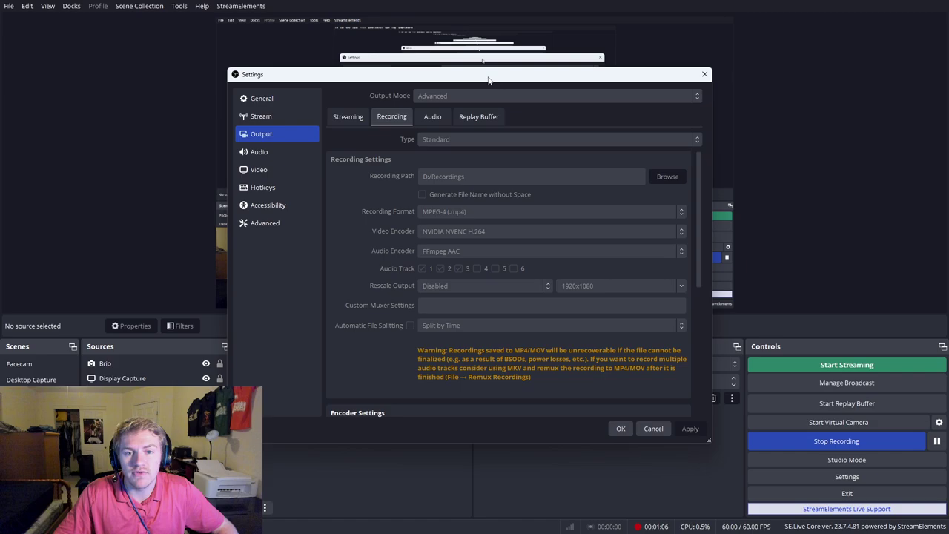
{"action": "left_click_drag", "start_coordinate": [489, 79], "coordinate": [583, 75]}
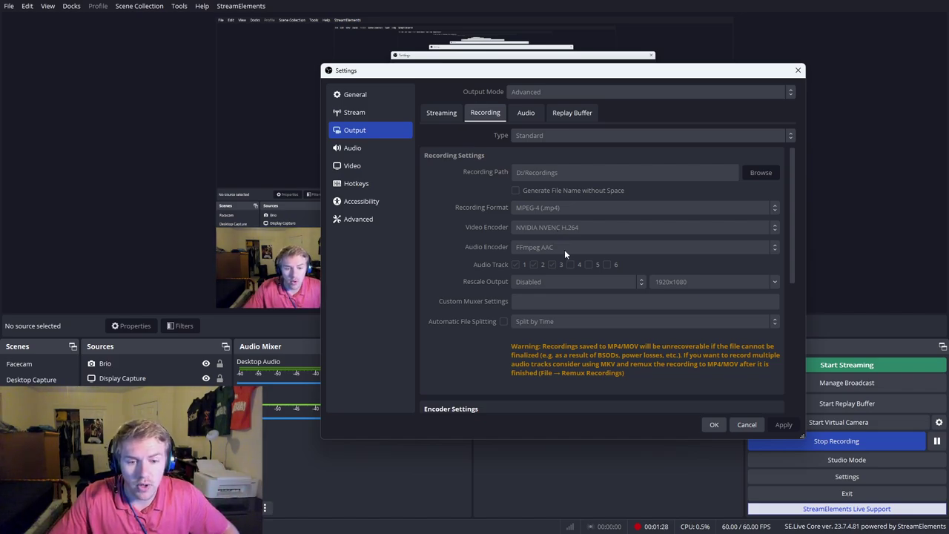
{"action": "scroll", "coordinate": [600, 220], "scroll_direction": "down", "scroll_amount": 1}
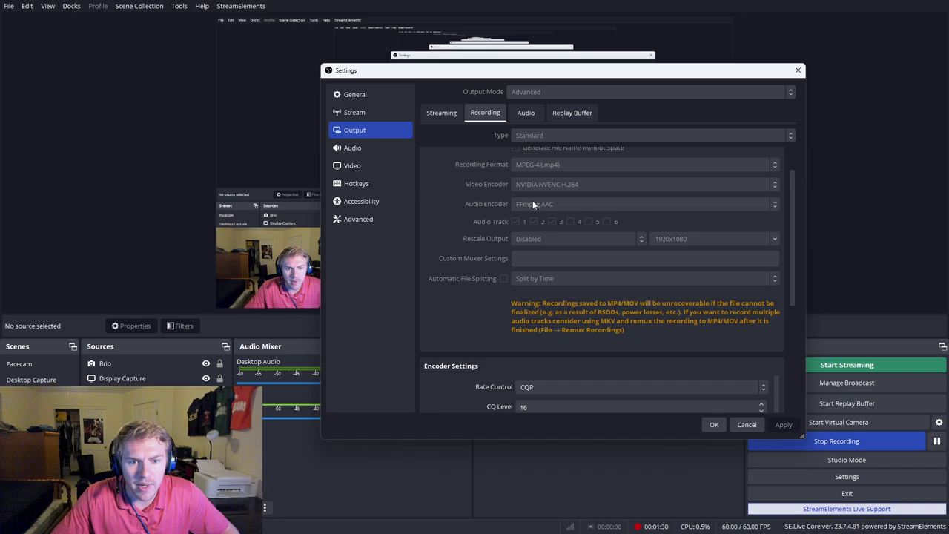
{"action": "scroll", "coordinate": [795, 248], "scroll_direction": "down", "scroll_amount": 1}
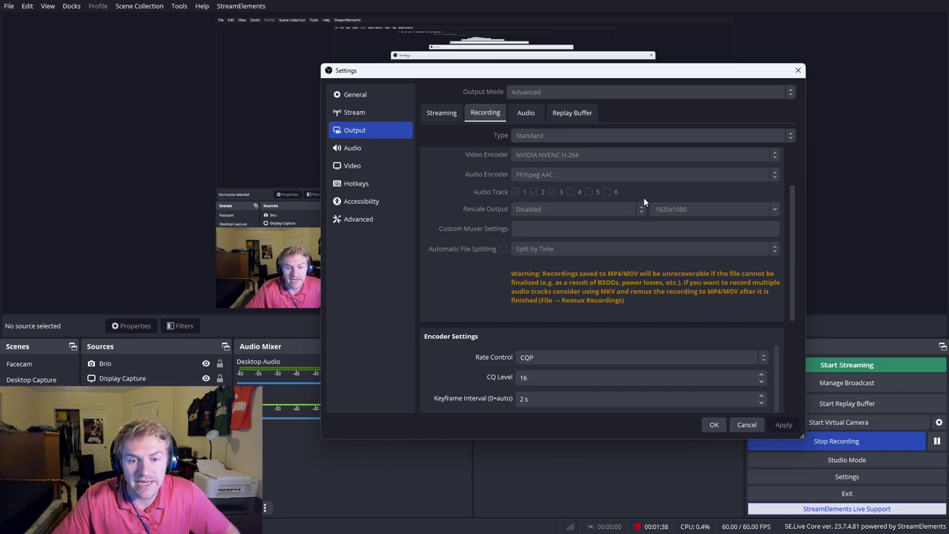
{"action": "left_click_drag", "start_coordinate": [792, 220], "coordinate": [789, 282]}
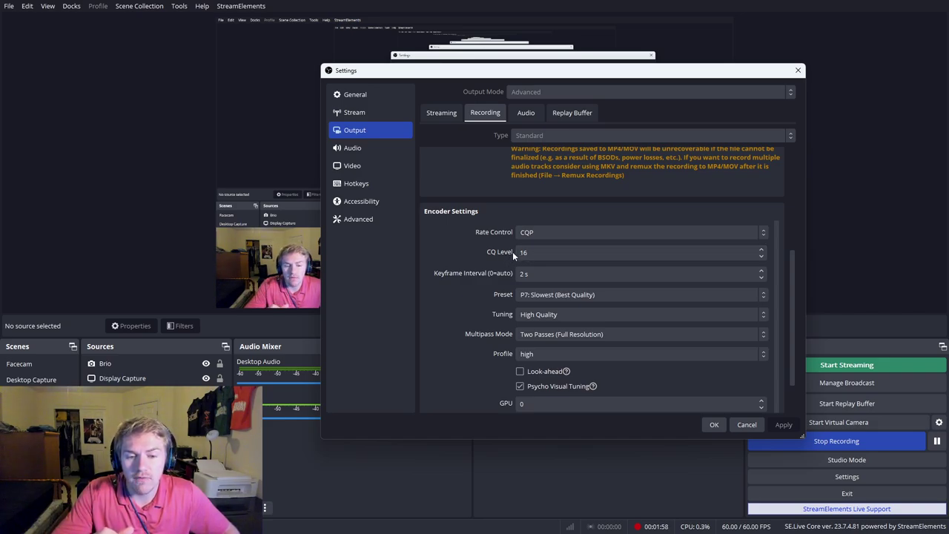
{"action": "left_click", "coordinate": [538, 252]}
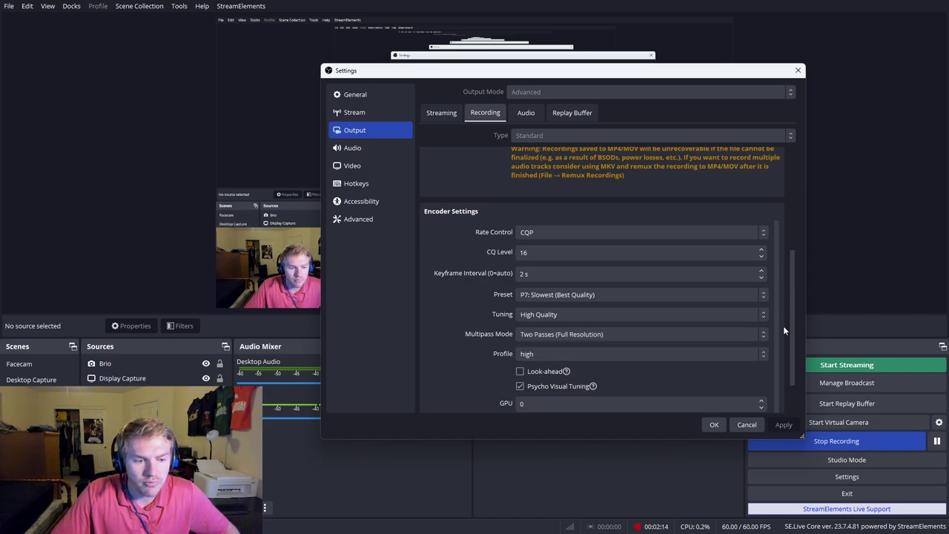
{"action": "left_click_drag", "start_coordinate": [790, 326], "coordinate": [789, 358]}
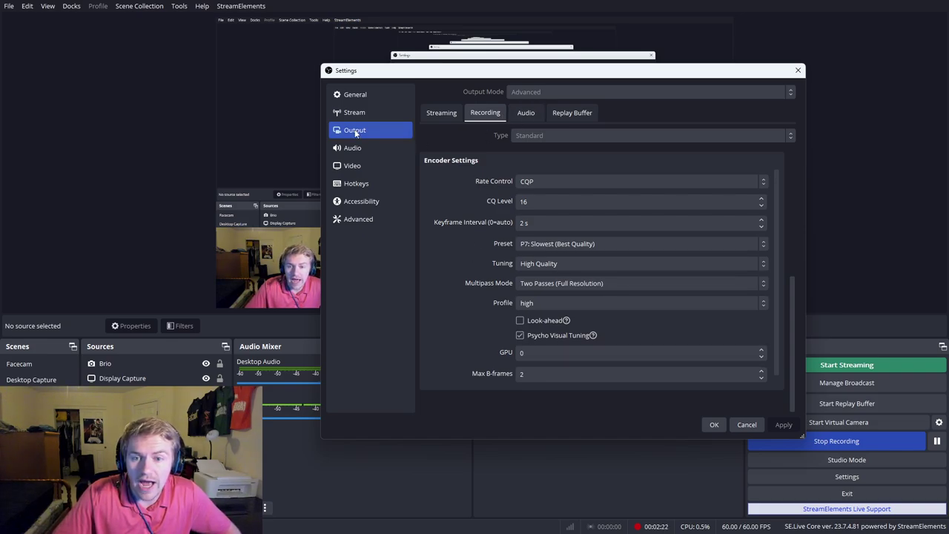
Step: Check the Replay Buffer limits, then return to Output's audio tracks 1–3 at 320 bitrate
{"action": "left_click", "coordinate": [526, 113]}
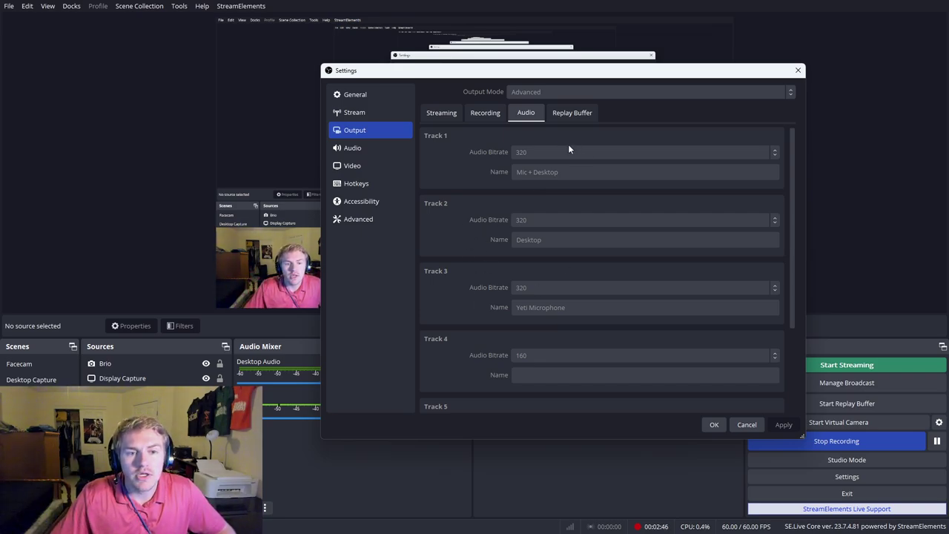
{"action": "left_click", "coordinate": [567, 114]}
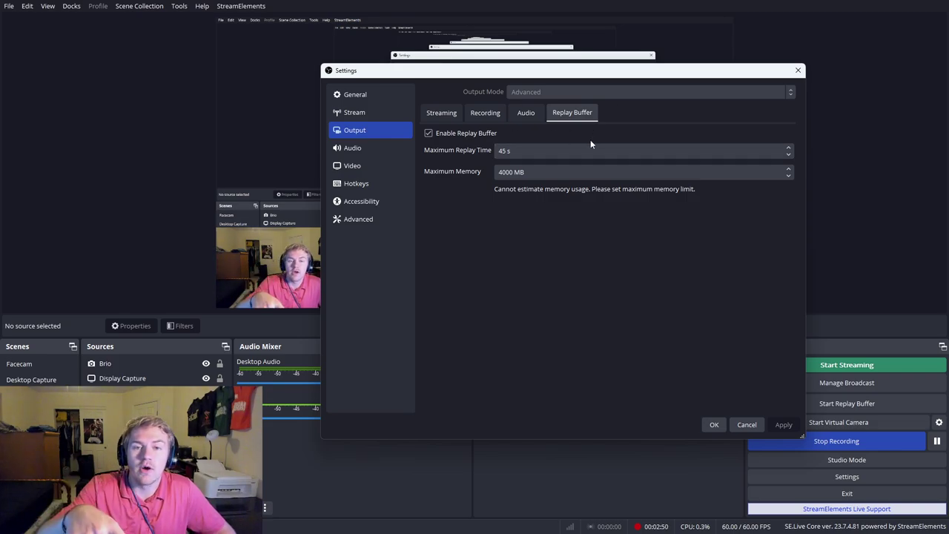
{"action": "left_click", "coordinate": [526, 114]}
Step: Review the Audio page: 48 kHz stereo, USB speakers and microphone, Fast decay, Sample Peak meters
{"action": "left_click", "coordinate": [370, 150]}
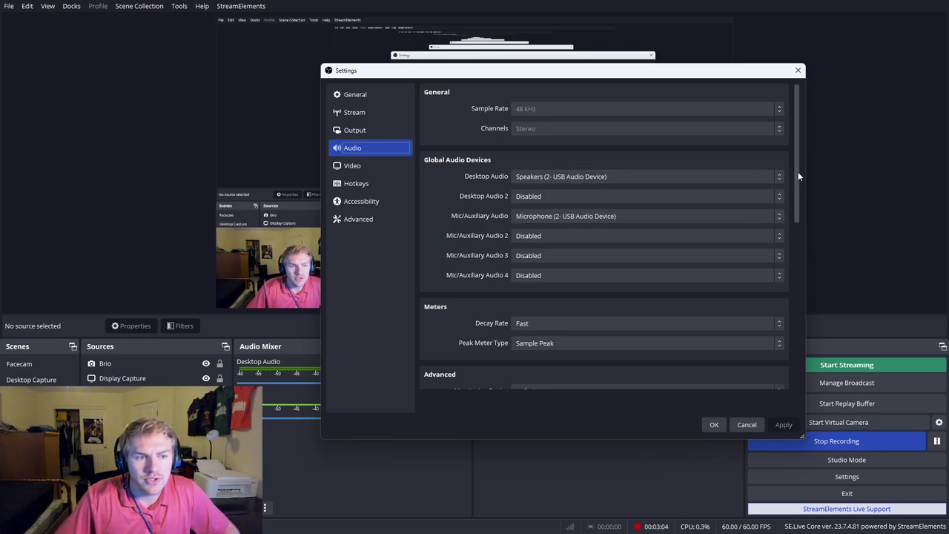
{"action": "left_click_drag", "start_coordinate": [798, 171], "coordinate": [804, 236]}
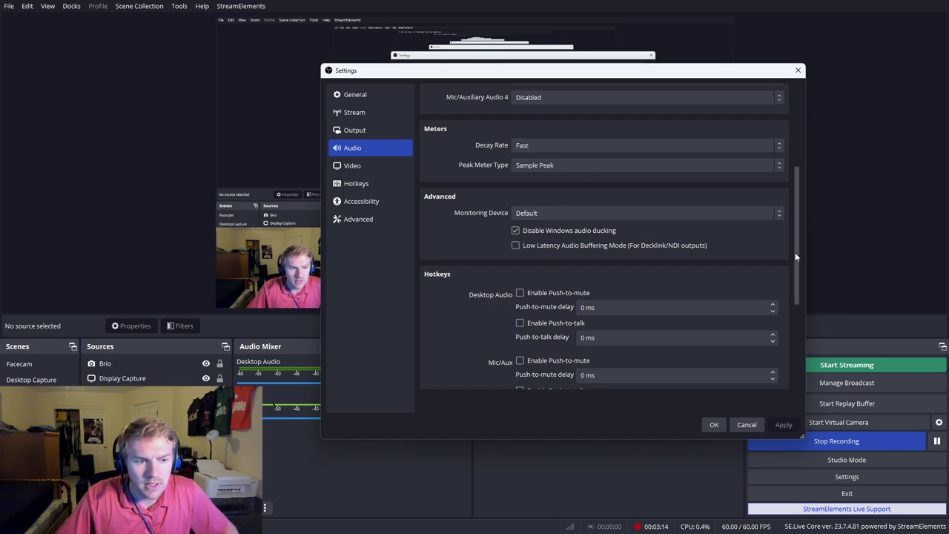
{"action": "left_click_drag", "start_coordinate": [795, 252], "coordinate": [786, 145]}
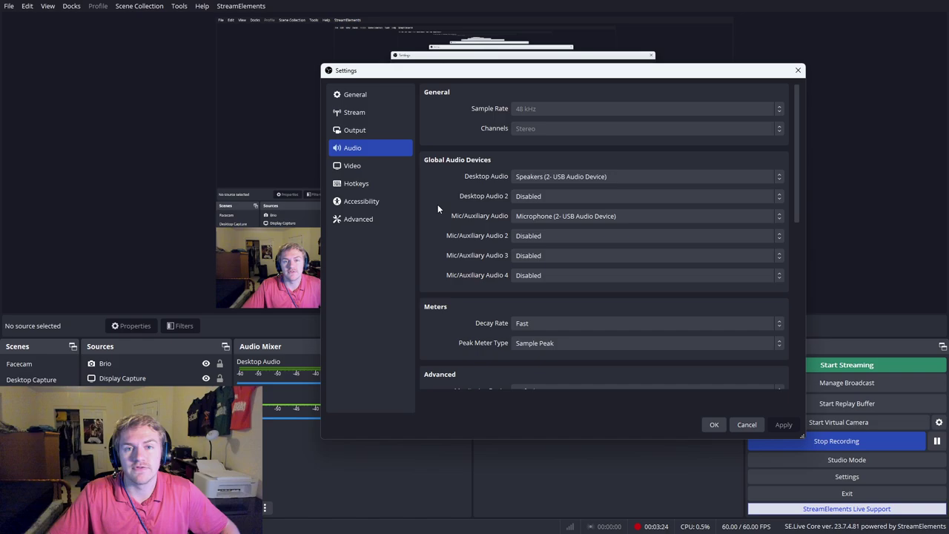
Step: Confirm the 1920x1080 resolution at 60 FPS, then show the Hotkeys page
{"action": "left_click", "coordinate": [382, 165]}
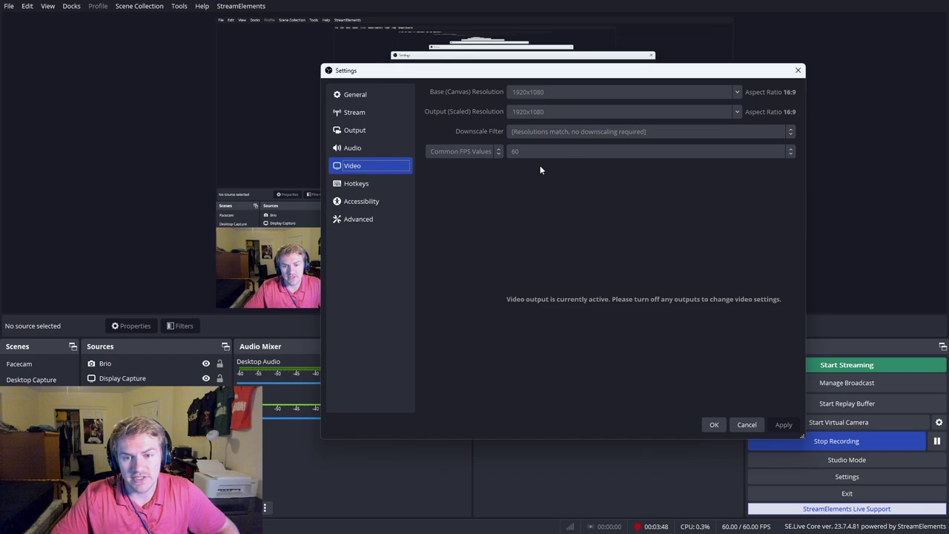
{"action": "left_click", "coordinate": [365, 182]}
Step: Check F12 starts and F10 stops recording, then show the Accessibility colour options
{"action": "mouse_move", "coordinate": [793, 152]}
{"action": "left_mouse_down"}
{"action": "mouse_move", "coordinate": [785, 211]}
{"action": "mouse_move", "coordinate": [796, 138]}
{"action": "left_mouse_up"}
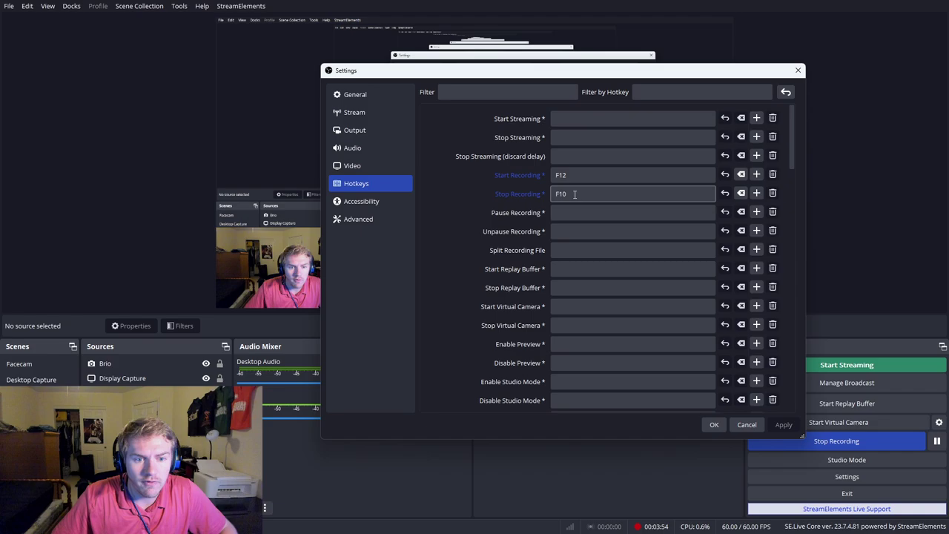
{"action": "left_click_drag", "start_coordinate": [795, 159], "coordinate": [789, 391]}
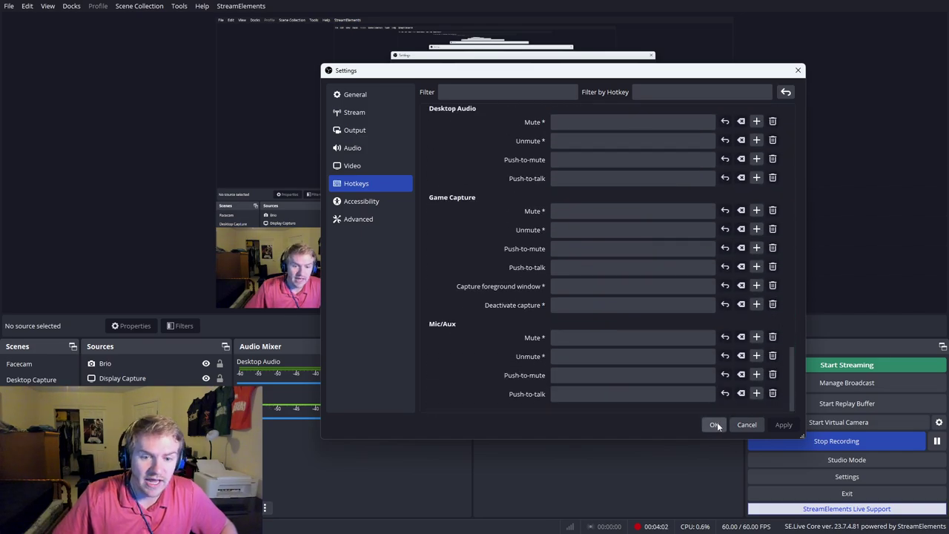
{"action": "left_click", "coordinate": [406, 201]}
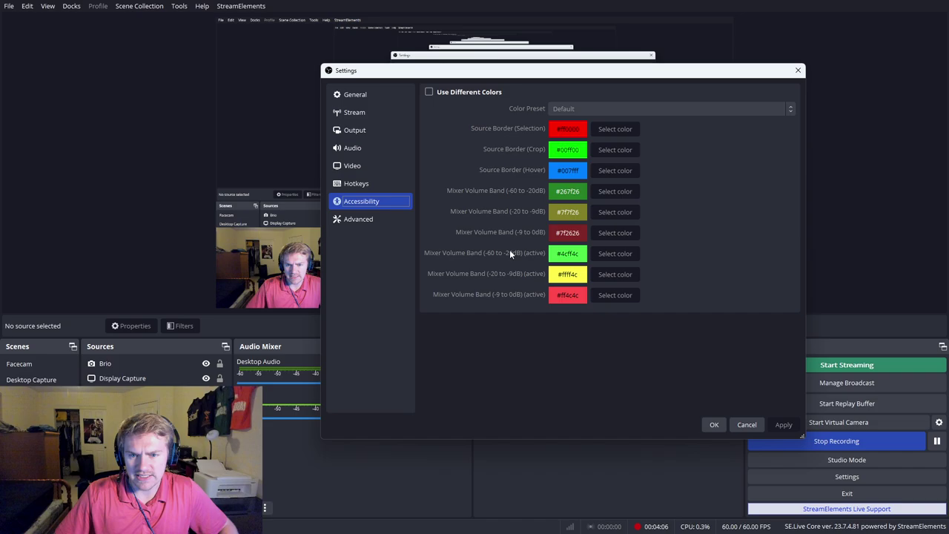
Step: Scroll the Advanced settings down to Hotkeys, then go back to General (Yami theme, Stable channel)
{"action": "left_click", "coordinate": [364, 220]}
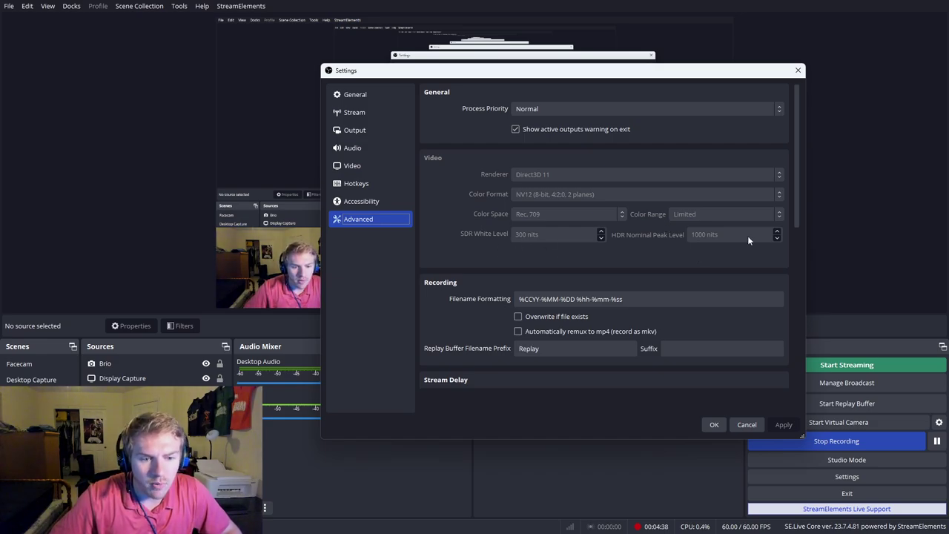
{"action": "left_click_drag", "start_coordinate": [796, 201], "coordinate": [795, 244]}
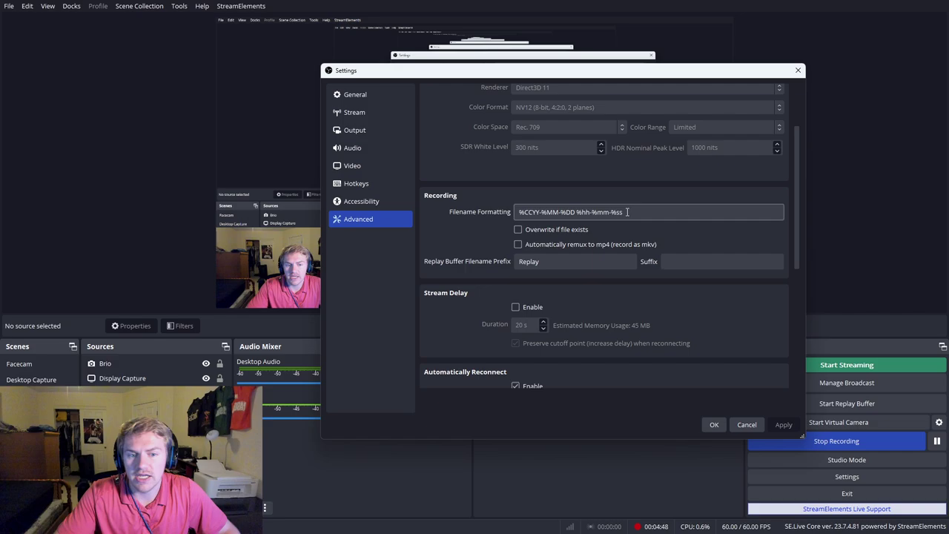
{"action": "mouse_move", "coordinate": [627, 212]}
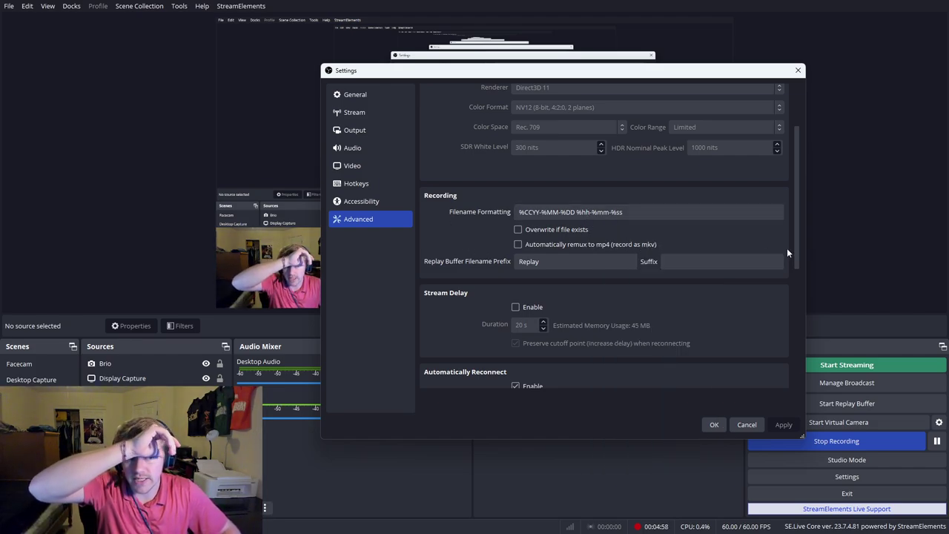
{"action": "left_click_drag", "start_coordinate": [794, 239], "coordinate": [797, 282]}
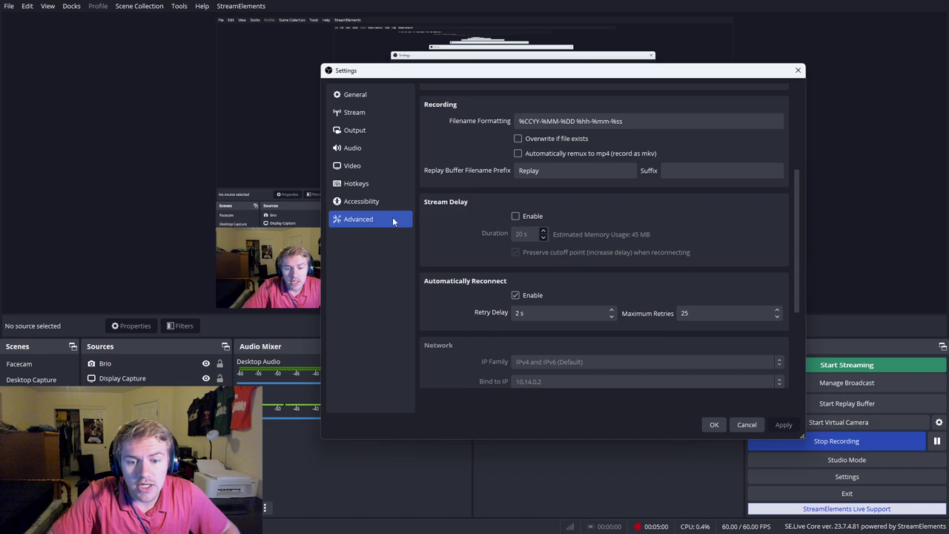
{"action": "left_click_drag", "start_coordinate": [795, 247], "coordinate": [794, 278]}
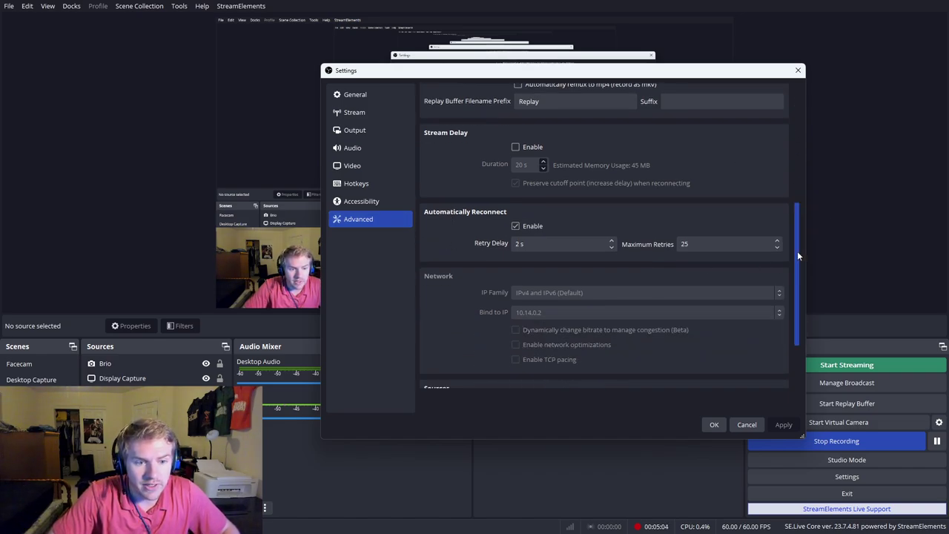
{"action": "left_click_drag", "start_coordinate": [797, 251], "coordinate": [796, 288]}
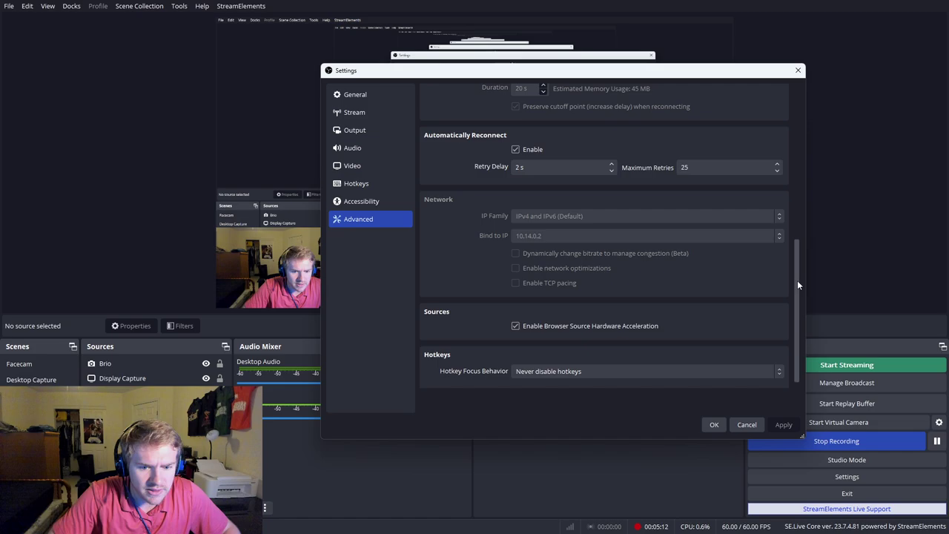
{"action": "left_click_drag", "start_coordinate": [797, 281], "coordinate": [795, 295]}
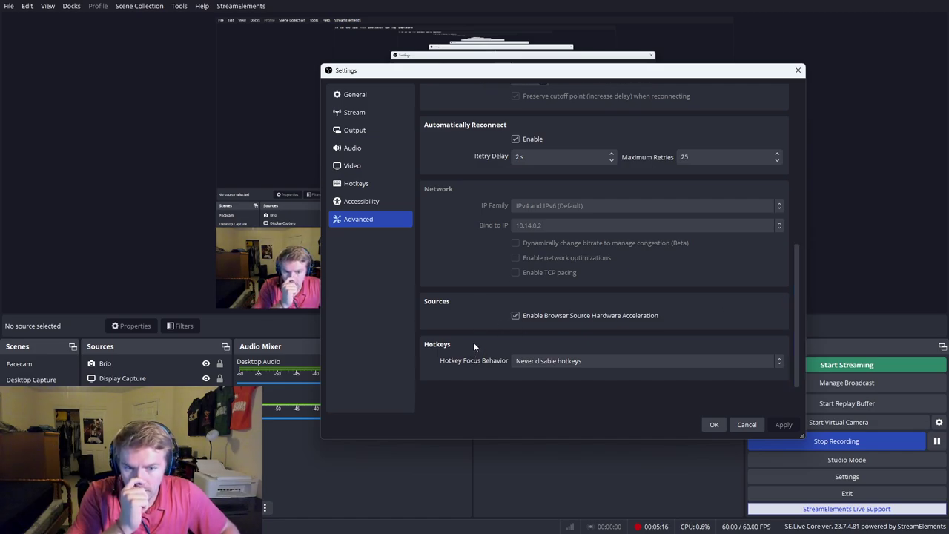
{"action": "left_click", "coordinate": [352, 96]}
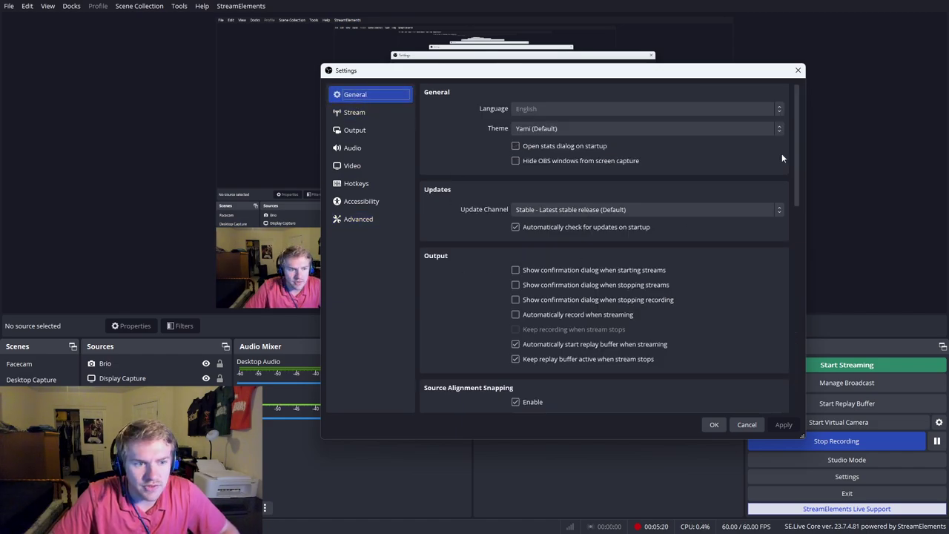
Step: Save and close Settings, switch to the Desktop Capture scene, and toggle the Display Capture selection
{"action": "left_click", "coordinate": [714, 424]}
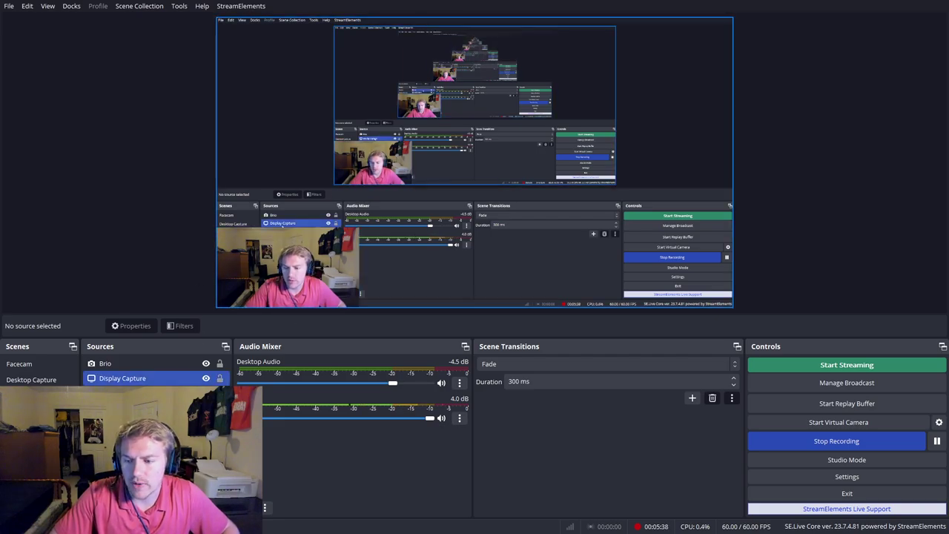
{"action": "left_click", "coordinate": [32, 380]}
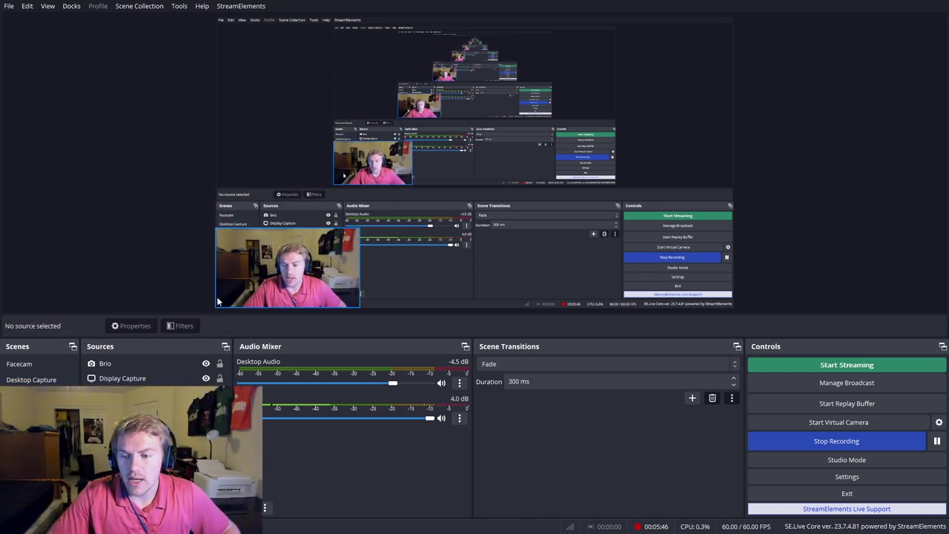
{"action": "left_click", "coordinate": [101, 379]}
{"action": "left_click", "coordinate": [99, 387]}
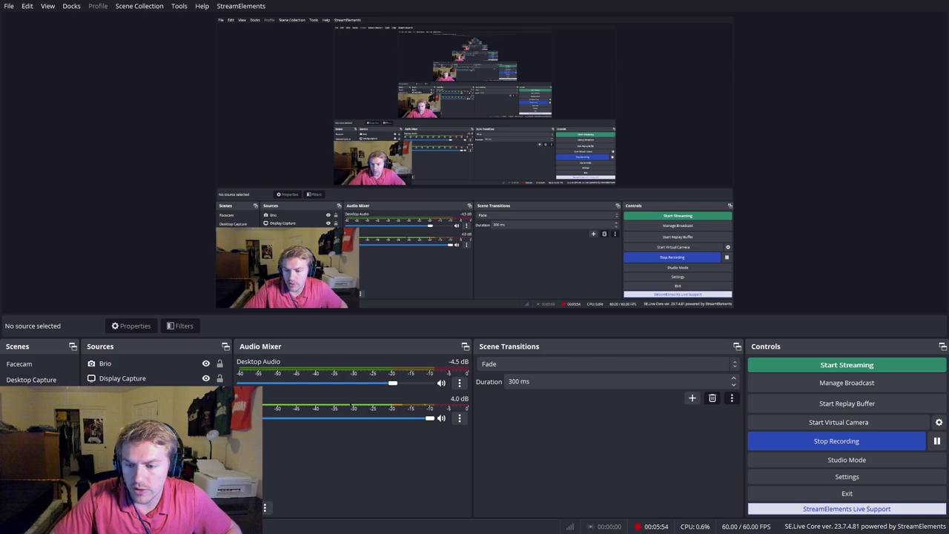
Step: Verify Display Capture uses the Sceptre K25 1920x1080 monitor with cursor, then select Brio
{"action": "left_click", "coordinate": [116, 366]}
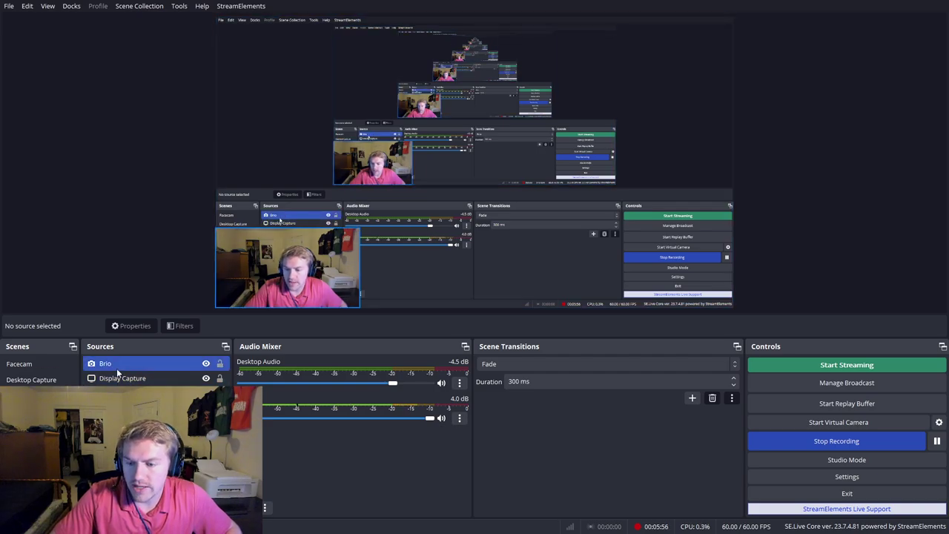
{"action": "left_click", "coordinate": [120, 378]}
{"action": "right_click", "coordinate": [124, 378]}
{"action": "left_click", "coordinate": [150, 364]}
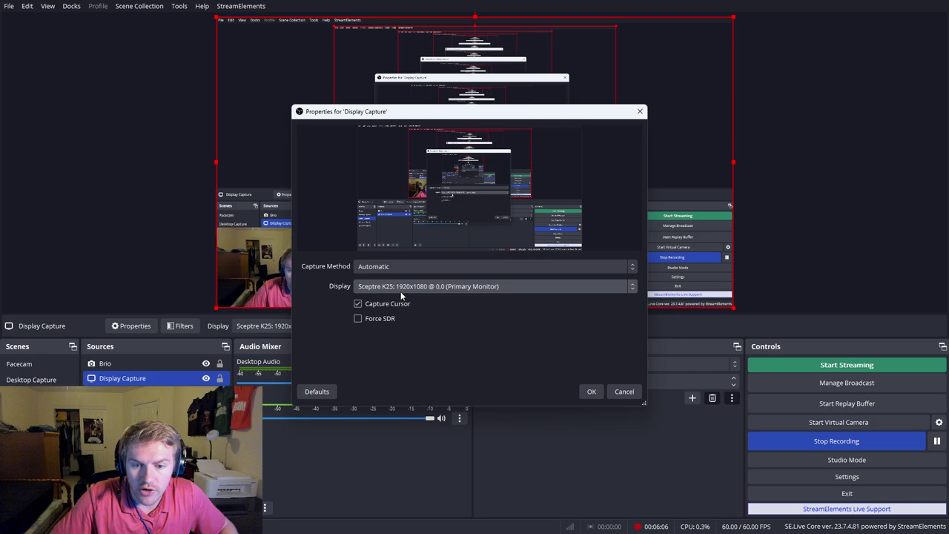
{"action": "left_click", "coordinate": [596, 393]}
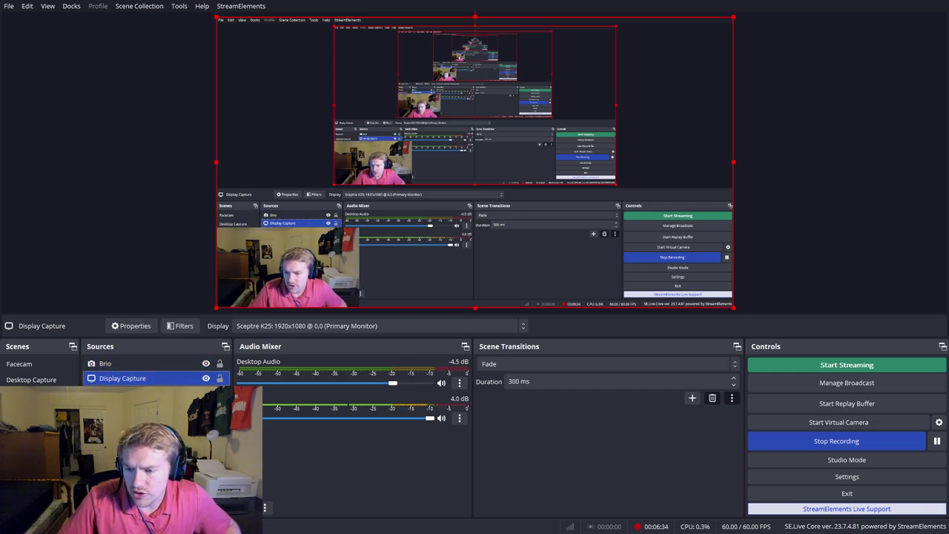
{"action": "left_click", "coordinate": [137, 363]}
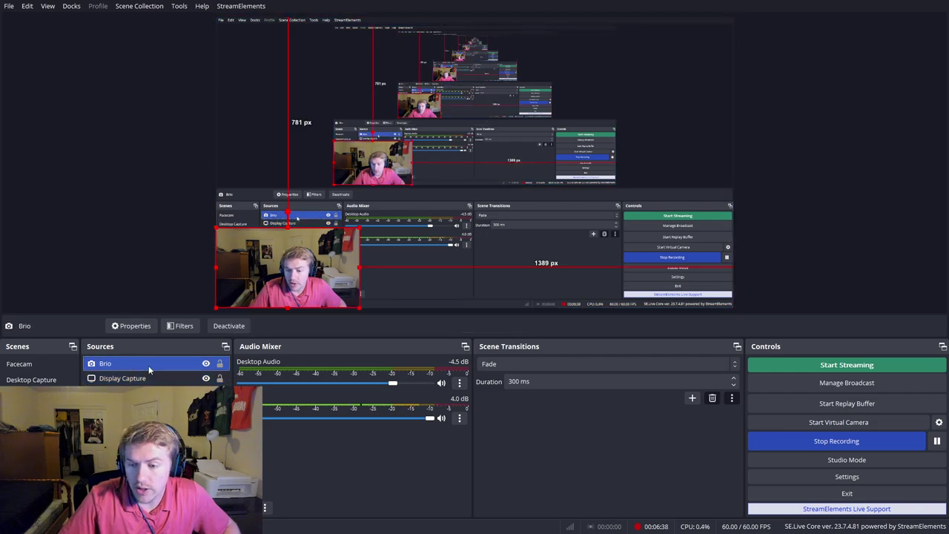
Step: Check the Brio source is set to the Logitech BRIO device, close it, and deselect it
{"action": "right_click", "coordinate": [215, 369]}
{"action": "left_click", "coordinate": [237, 365]}
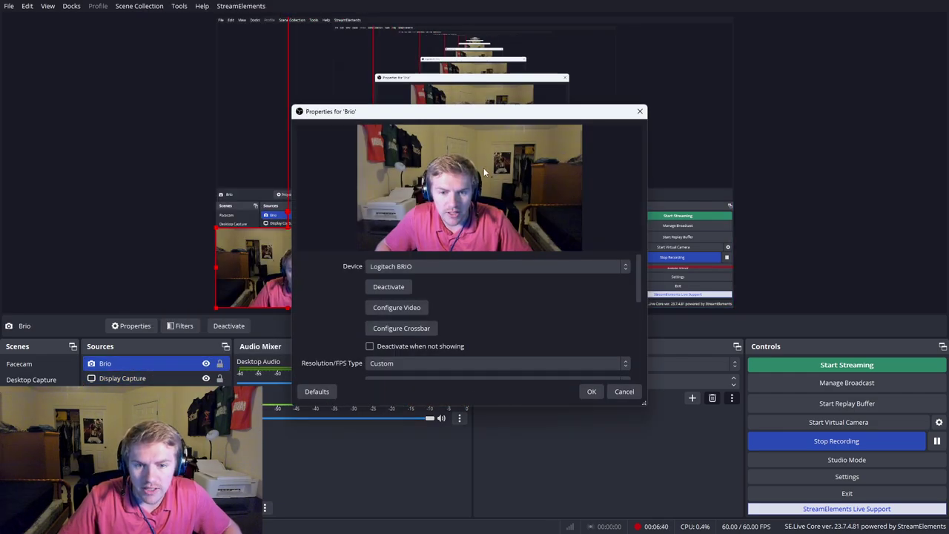
{"action": "left_click_drag", "start_coordinate": [637, 271], "coordinate": [629, 308]}
{"action": "scroll", "coordinate": [615, 341], "scroll_direction": "up", "scroll_amount": 5}
{"action": "left_click", "coordinate": [592, 391]}
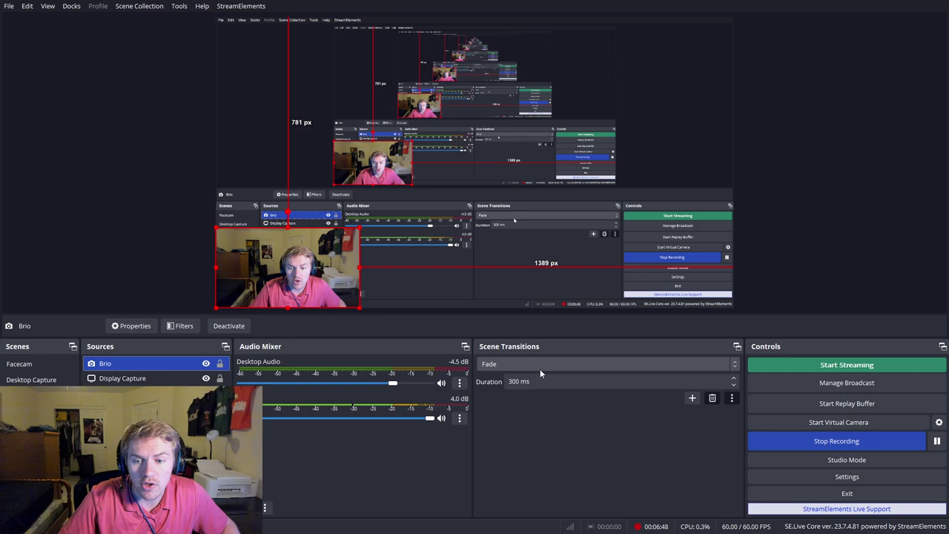
{"action": "left_click", "coordinate": [169, 256]}
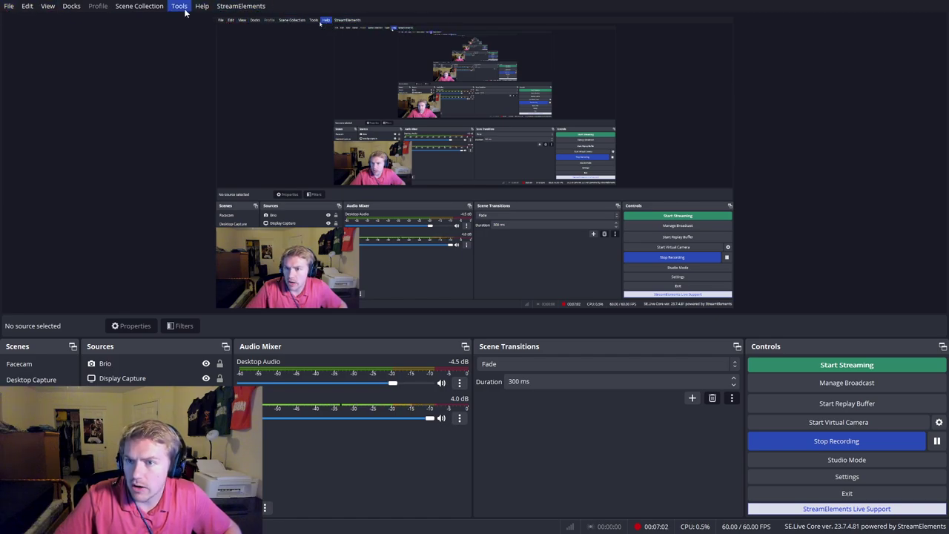
{"action": "left_click", "coordinate": [184, 9]}
{"action": "mouse_move", "coordinate": [143, 9]}
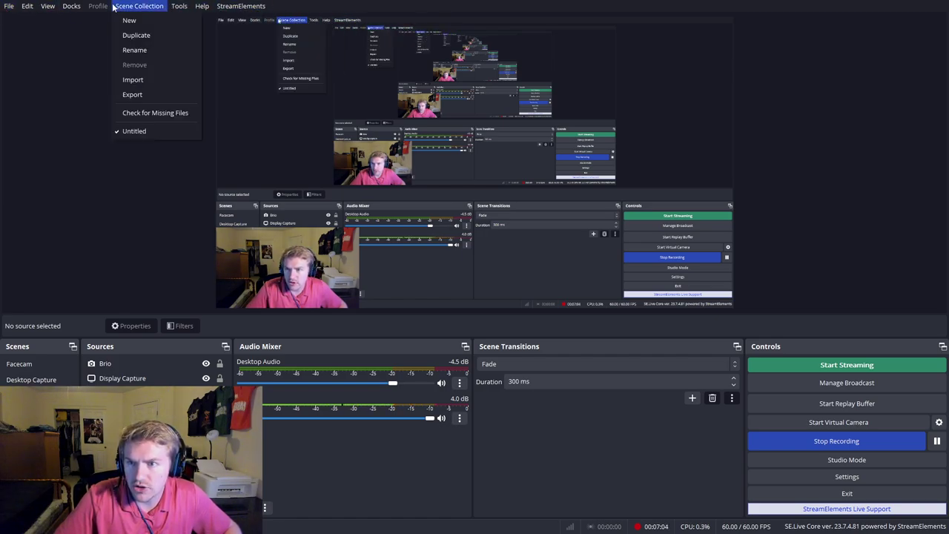
{"action": "mouse_move", "coordinate": [51, 7]}
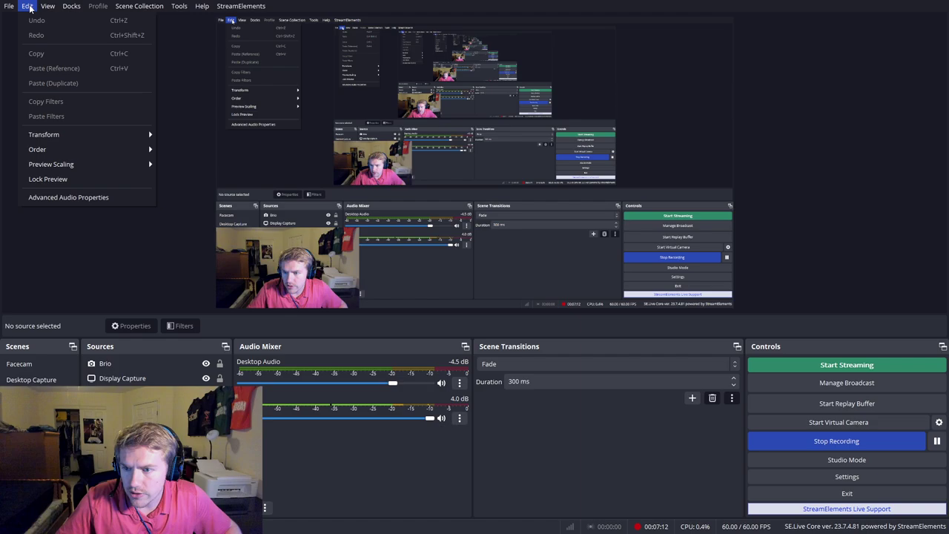
{"action": "left_click", "coordinate": [68, 196]}
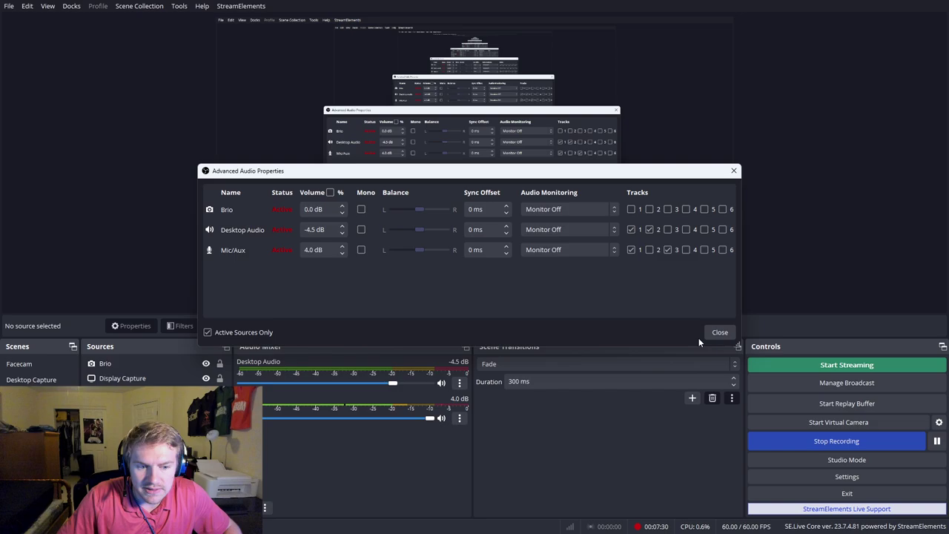
{"action": "left_click", "coordinate": [720, 332]}
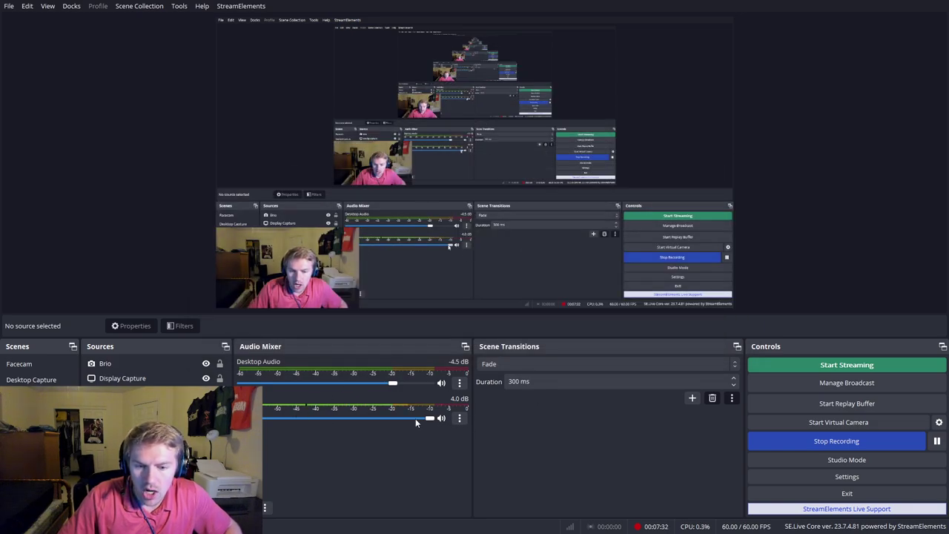
Step: Open Advanced Audio Properties from the Mic/Aux channel menu to review Brio, Desktop Audio and Mic/Aux settings
{"action": "left_click", "coordinate": [459, 419]}
{"action": "left_click", "coordinate": [455, 423]}
{"action": "left_click", "coordinate": [456, 423]}
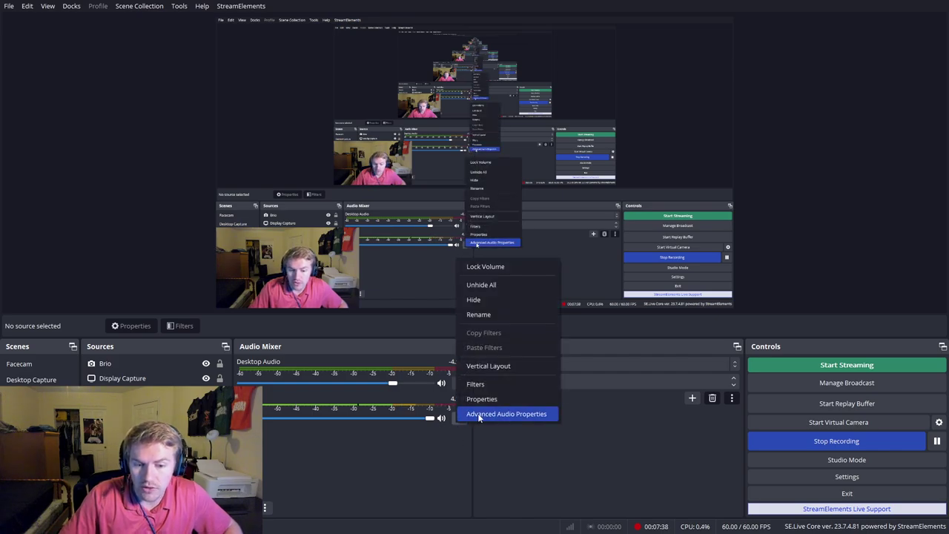
{"action": "left_click", "coordinate": [454, 425]}
{"action": "left_click", "coordinate": [459, 418]}
{"action": "left_click", "coordinate": [489, 410]}
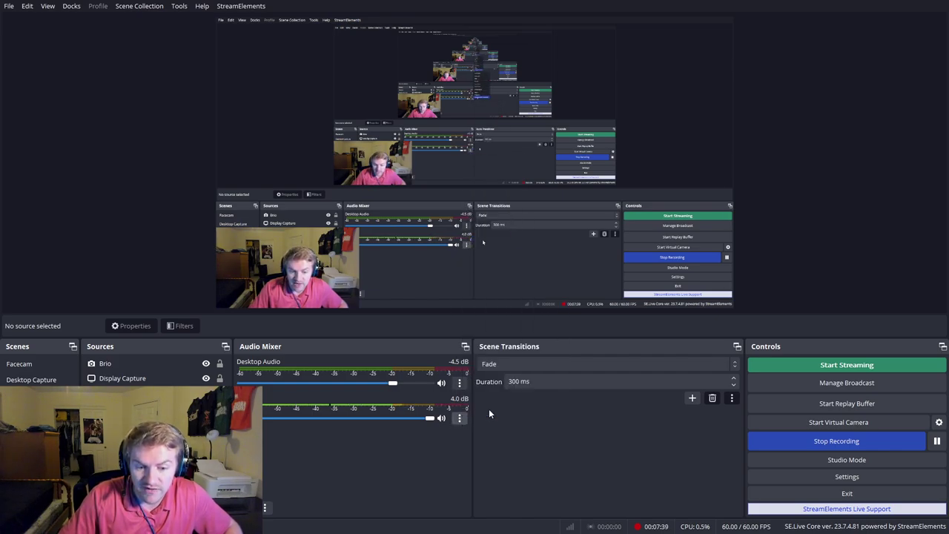